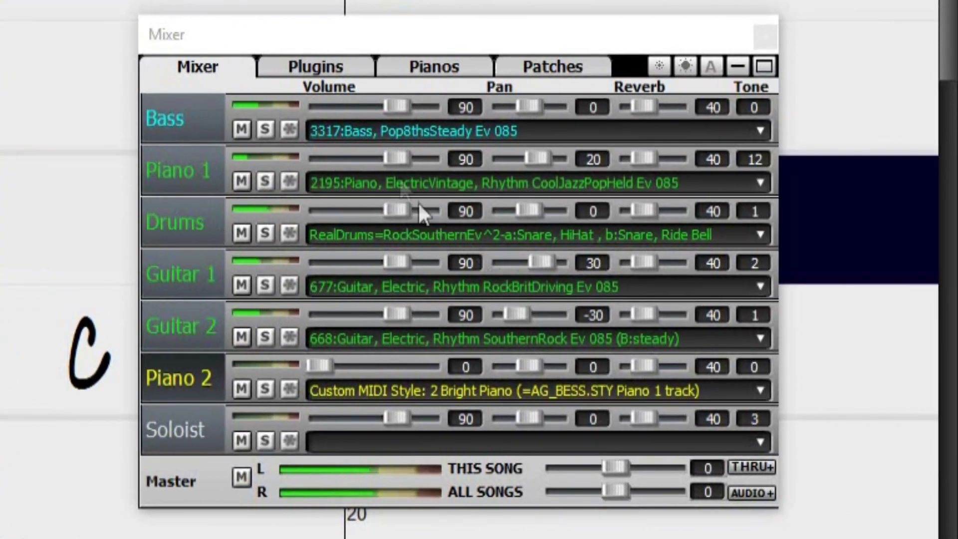
- Switch the Mixer to its Plugins view, showing sforzando VST_x64 on the Bass track
left_click(337, 60)
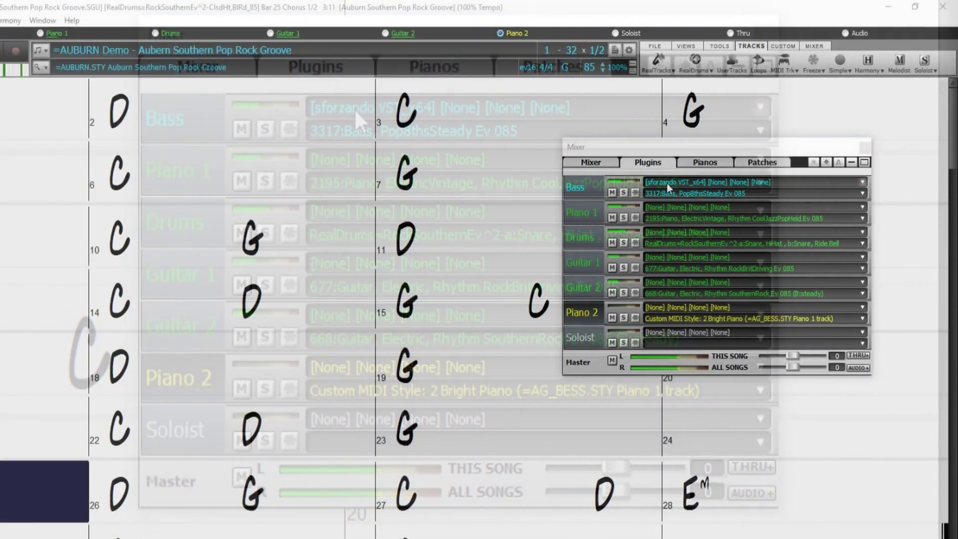
left_click(354, 109)
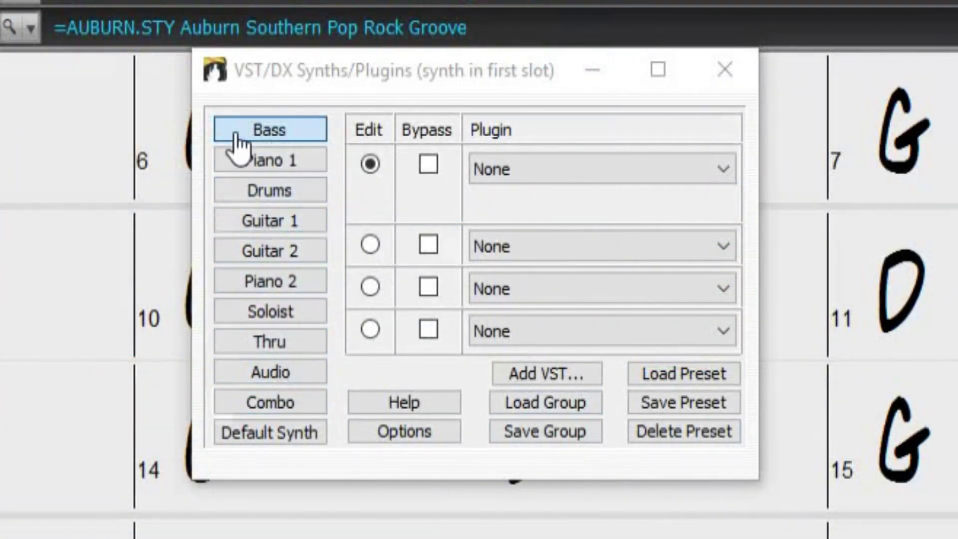
- Browse the Piano 2 slots, Combo effects and default sforzando synth, then return to Bass
left_click(255, 382)
left_click(253, 283)
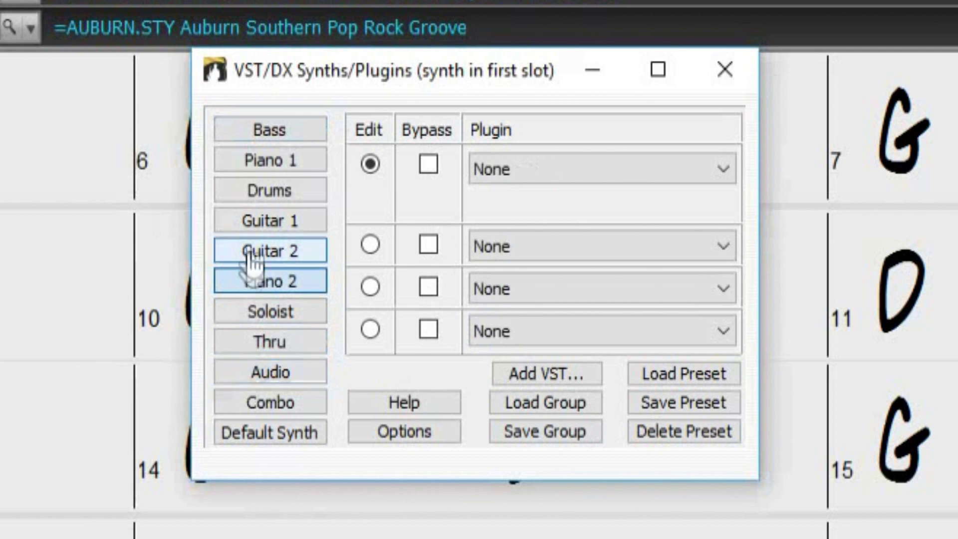
left_click(262, 135)
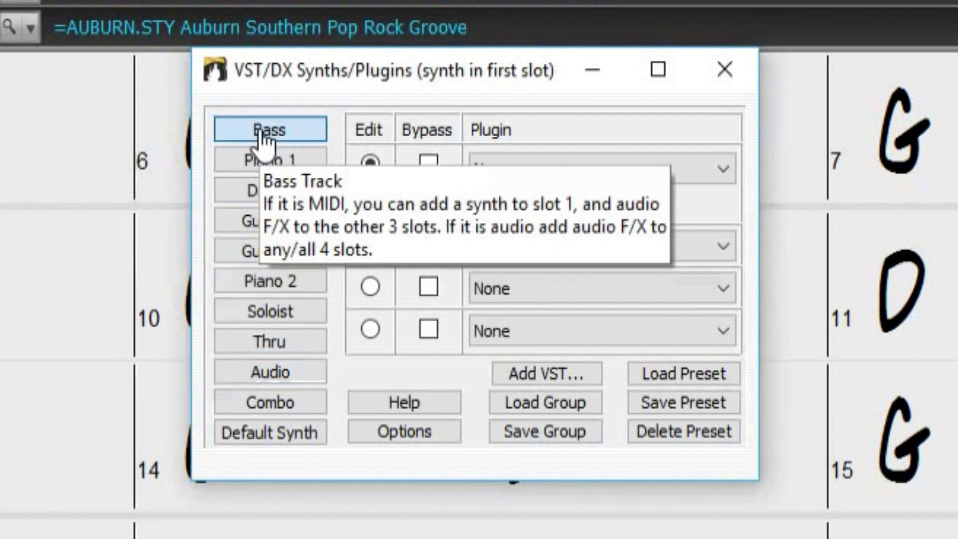
left_click(270, 404)
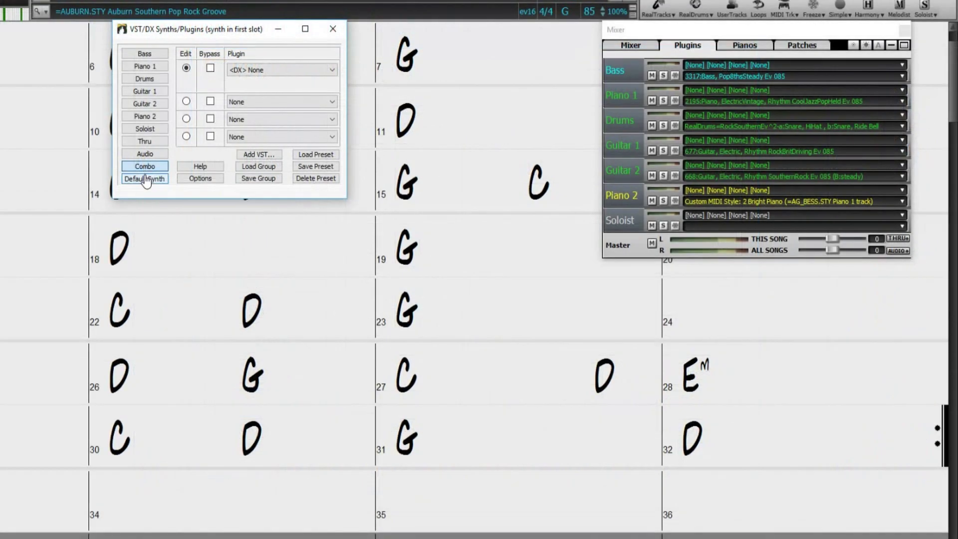
left_click(145, 179)
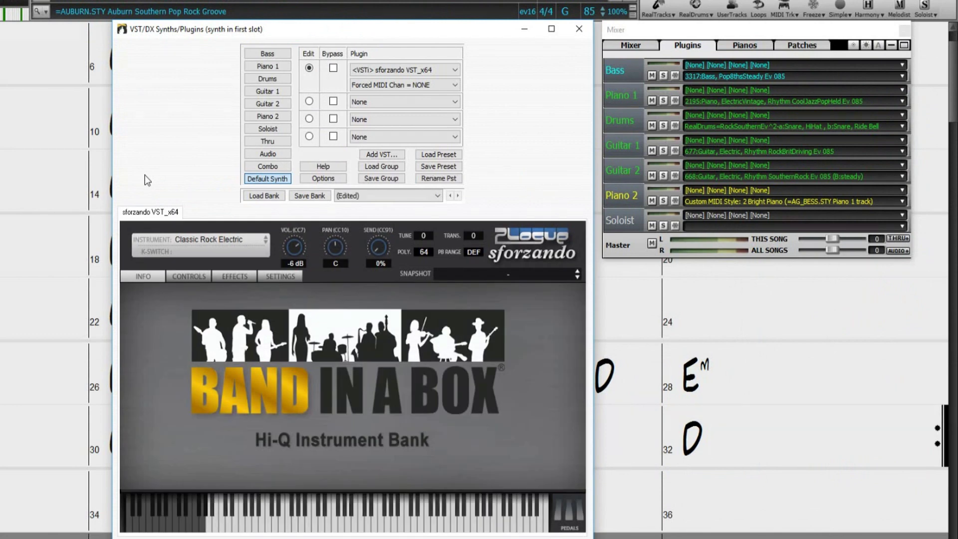
left_click(268, 54)
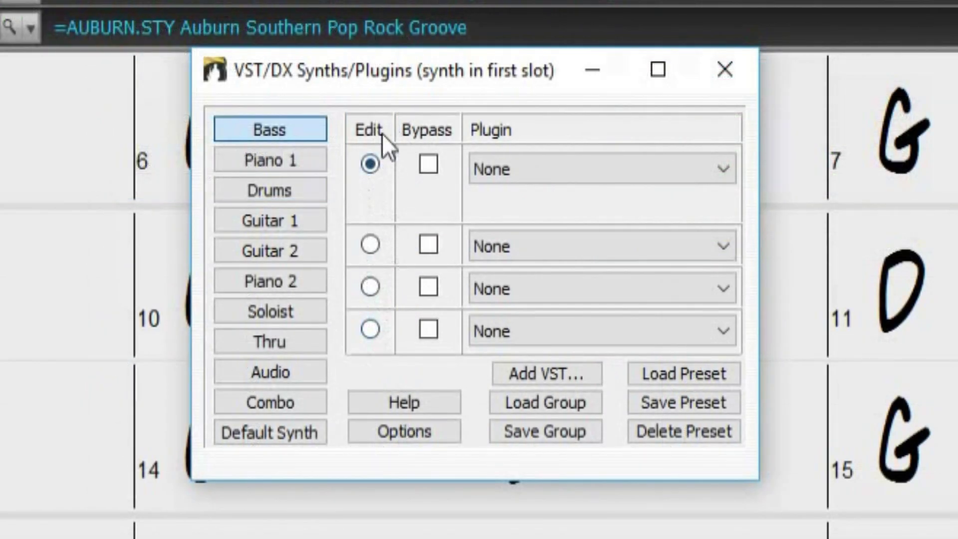
- Leave the first Bass slot set to None and bring up the DX/VST Options dialog
mouse_move(376, 125)
mouse_move(433, 128)
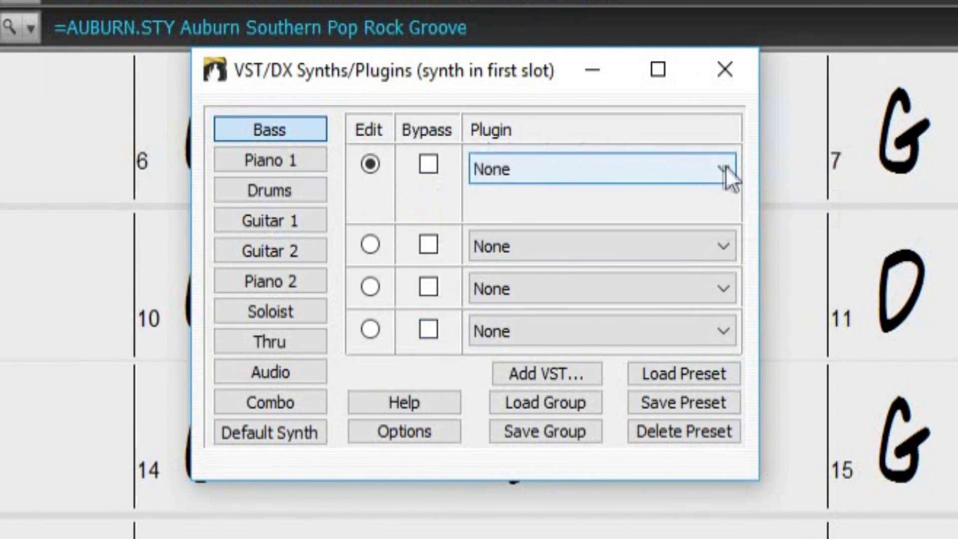
left_click(725, 169)
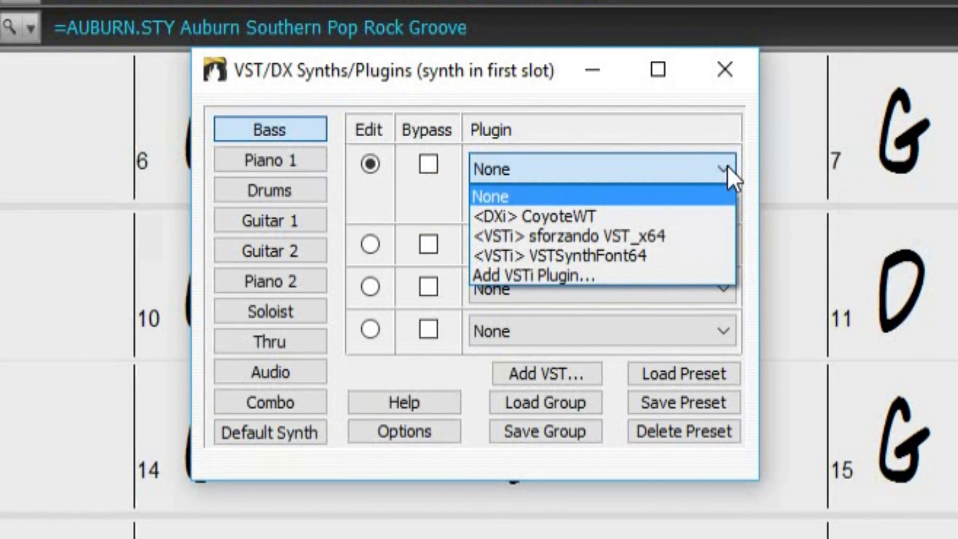
left_click(726, 168)
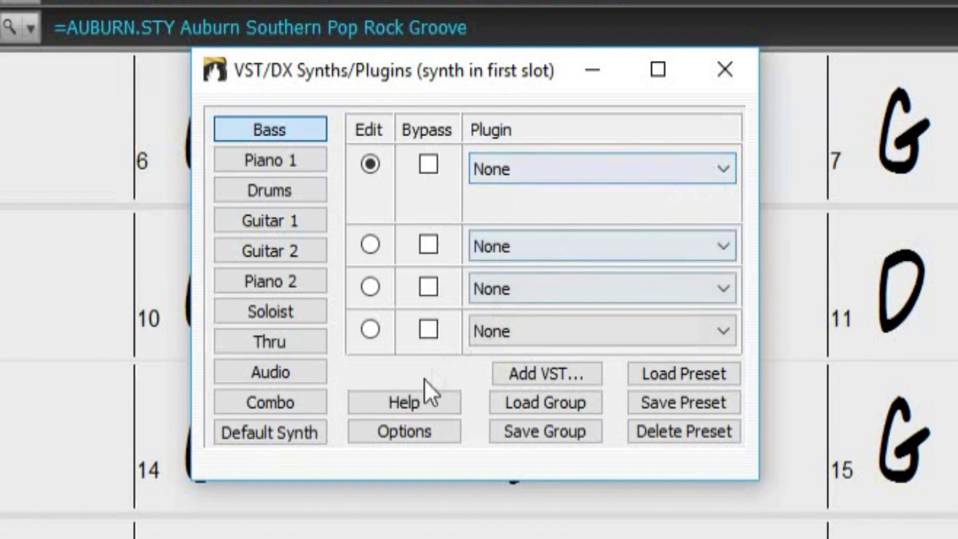
left_click(402, 432)
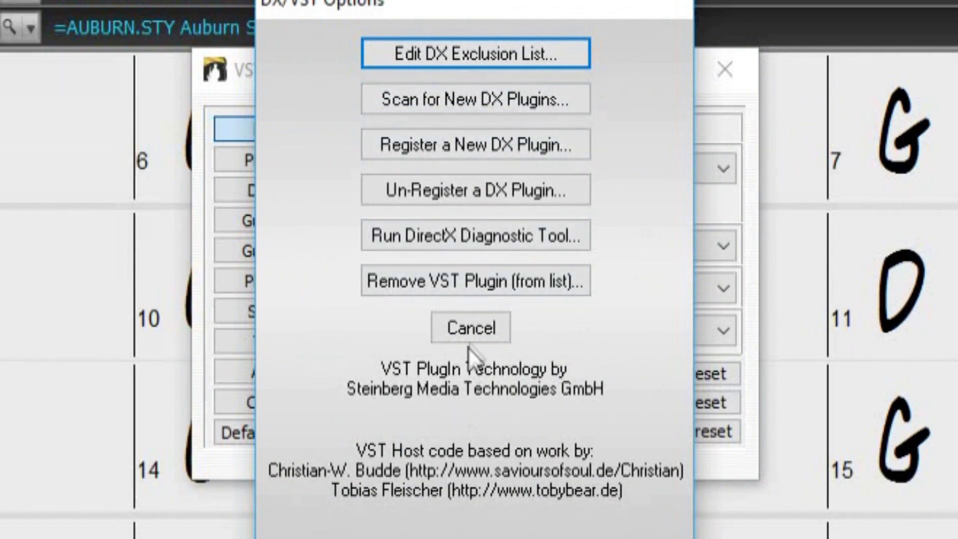
left_click(469, 326)
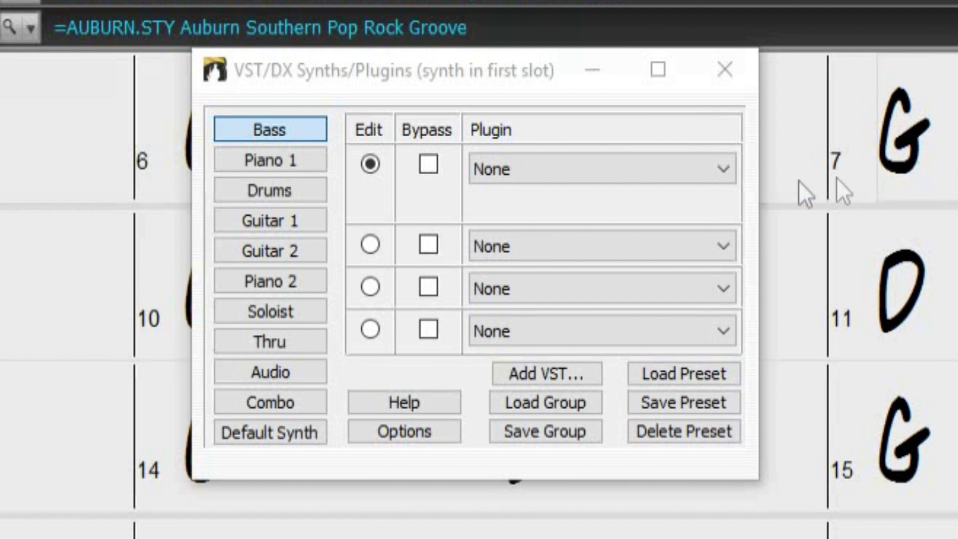
- Load sforzando VST_x64 as the synth in the Bass track's first slot
left_click(475, 420)
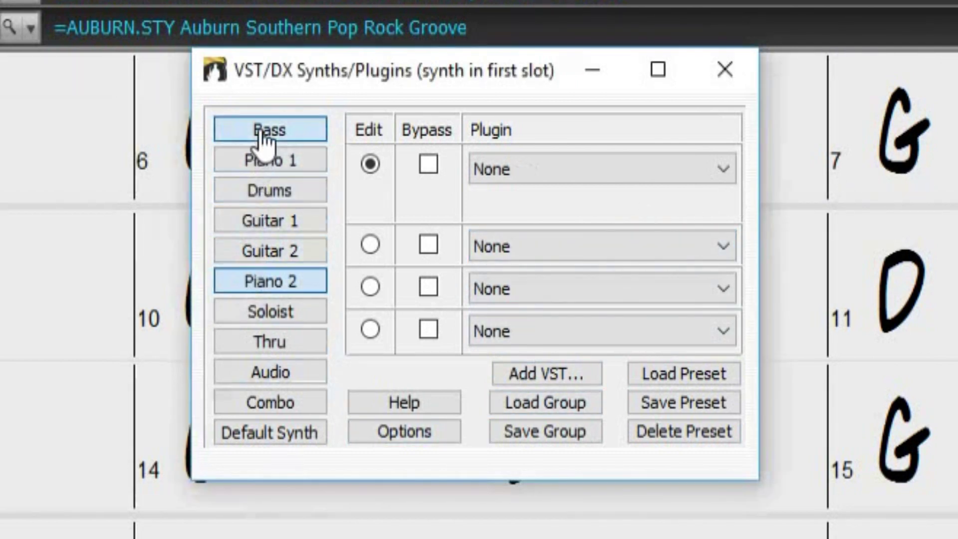
left_click(721, 168)
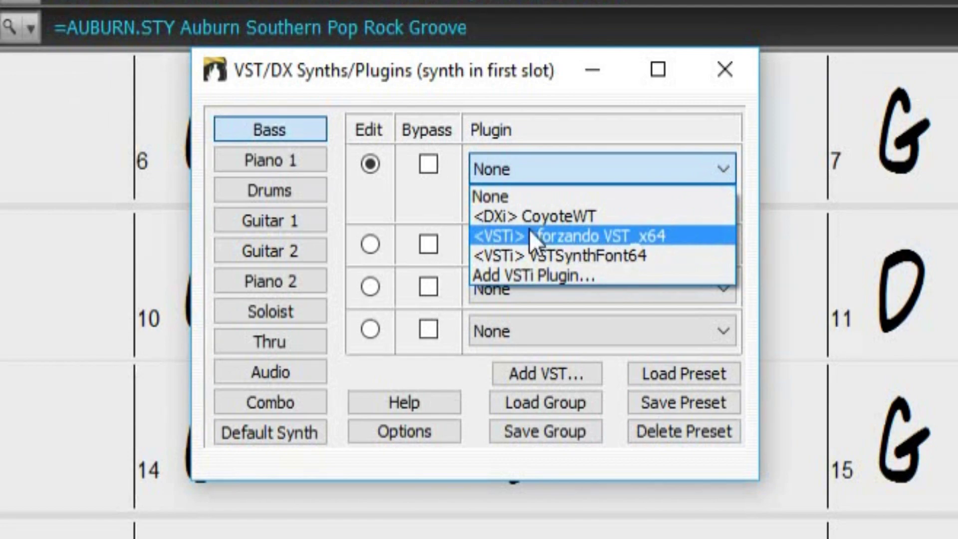
left_click(592, 235)
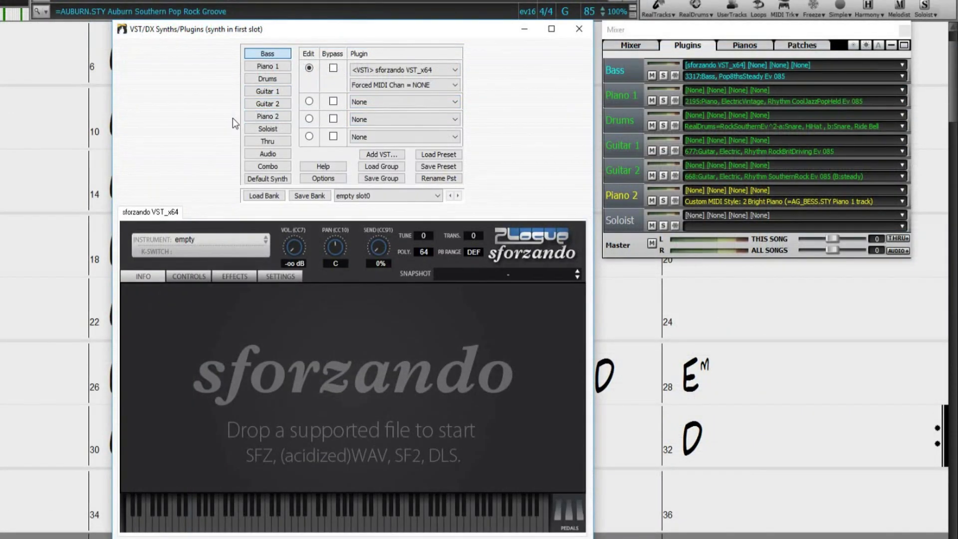
- Load the Acoustic Bass N instrument in sforzando, then choose Add VSTi Plugin for the first slot
left_click(261, 230)
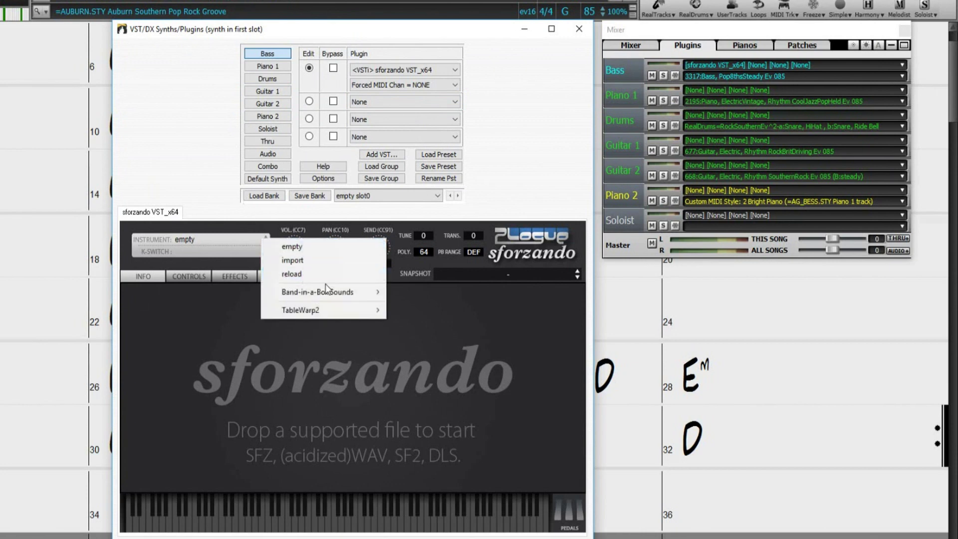
mouse_move(343, 295)
mouse_move(409, 295)
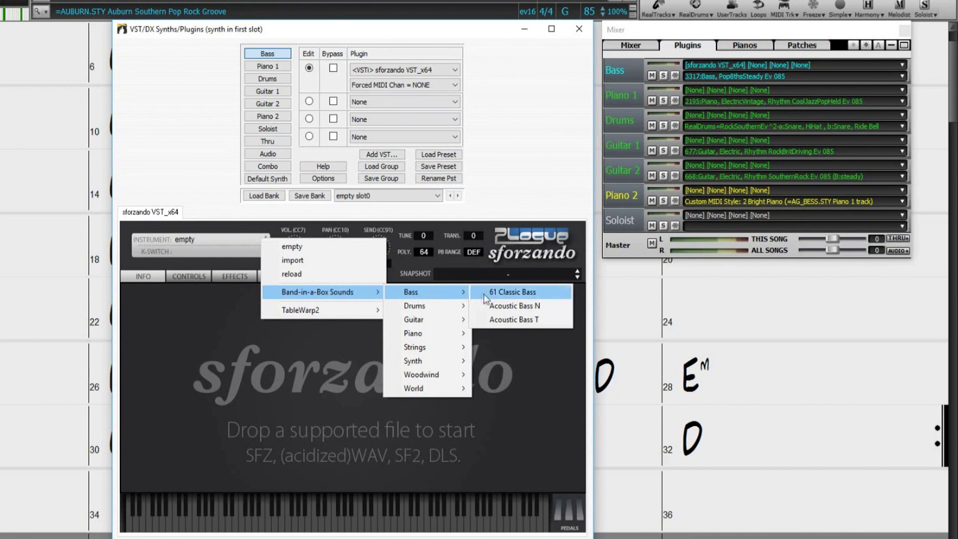
left_click(509, 307)
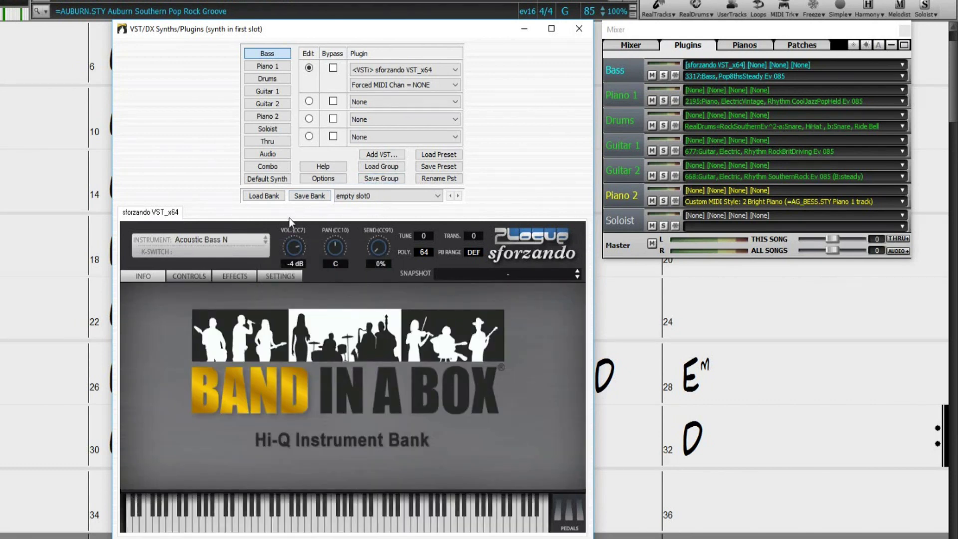
left_click(453, 70)
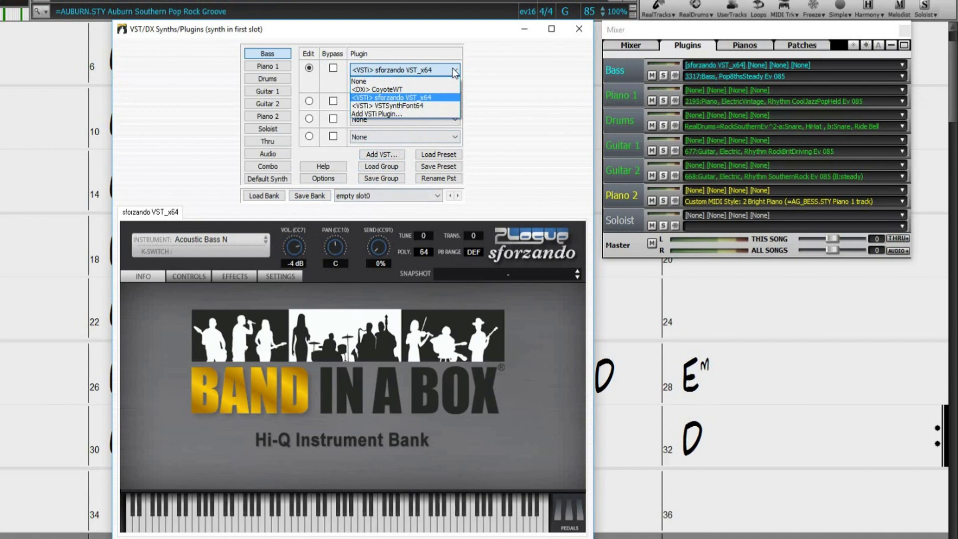
left_click(421, 114)
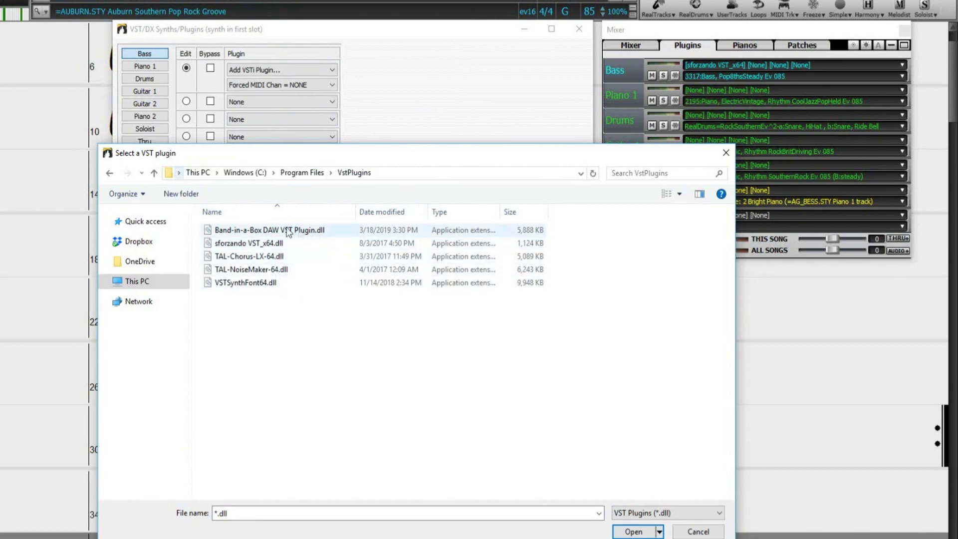
- Select TAL-NoiseMaker-64.dll in the plugin file picker, then dismiss it without loading anything
left_click(256, 270)
left_click(634, 531)
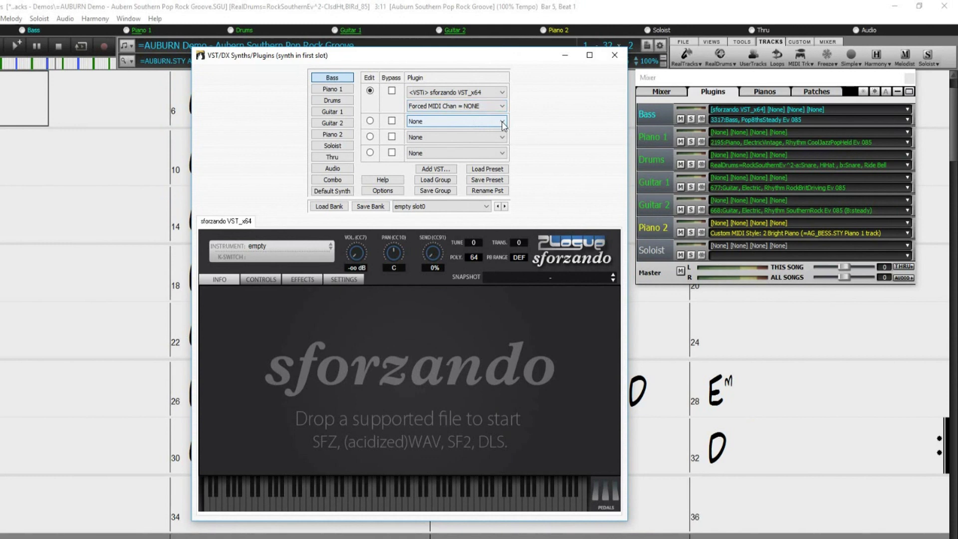
- Add <DX> Graphic EQ to the second Bass slot, then add and delete points, leaving it flat at 0 dB
left_click(503, 122)
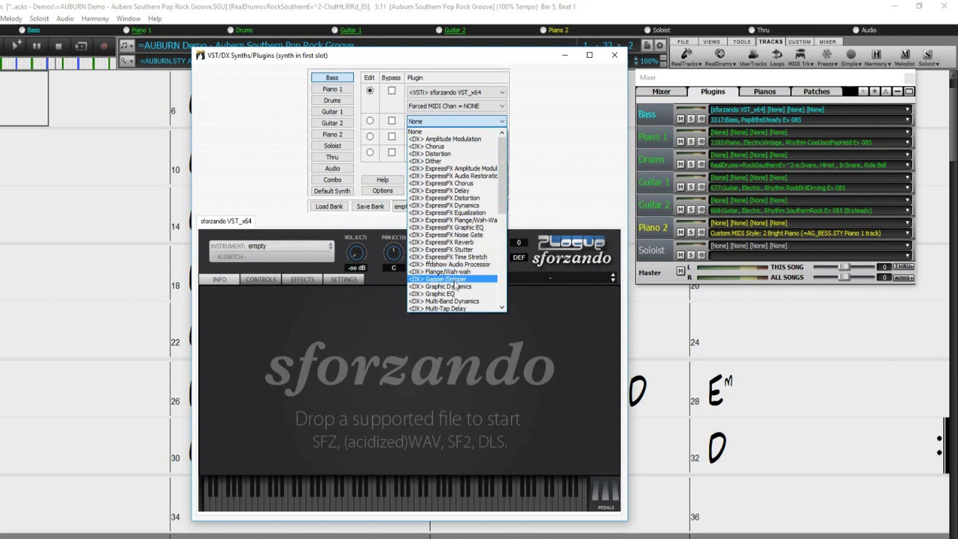
left_click(452, 293)
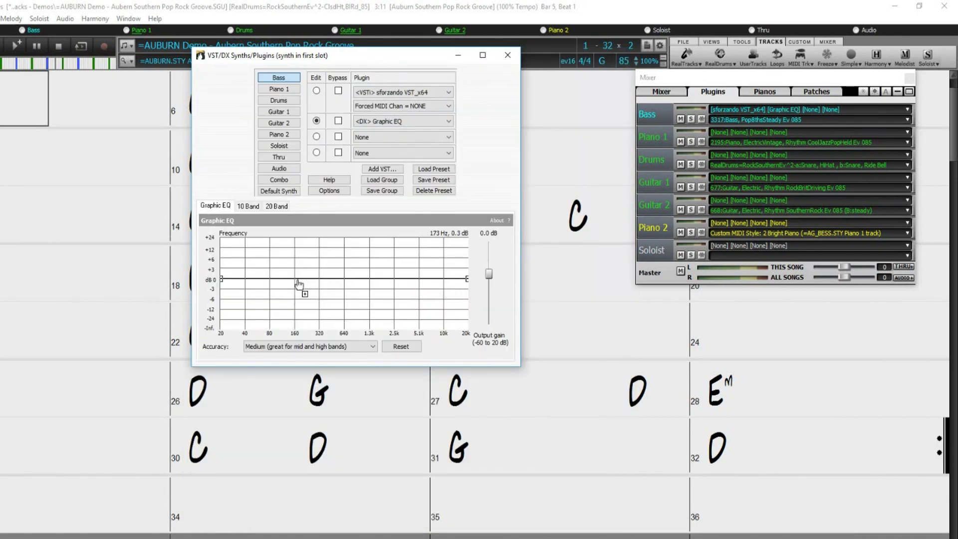
left_click_drag(301, 286, 369, 274)
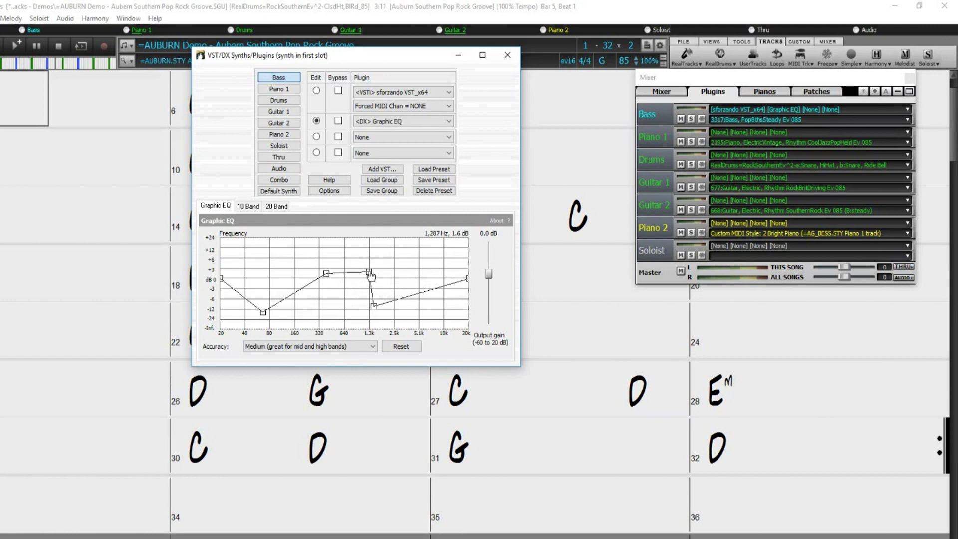
right_click(369, 273)
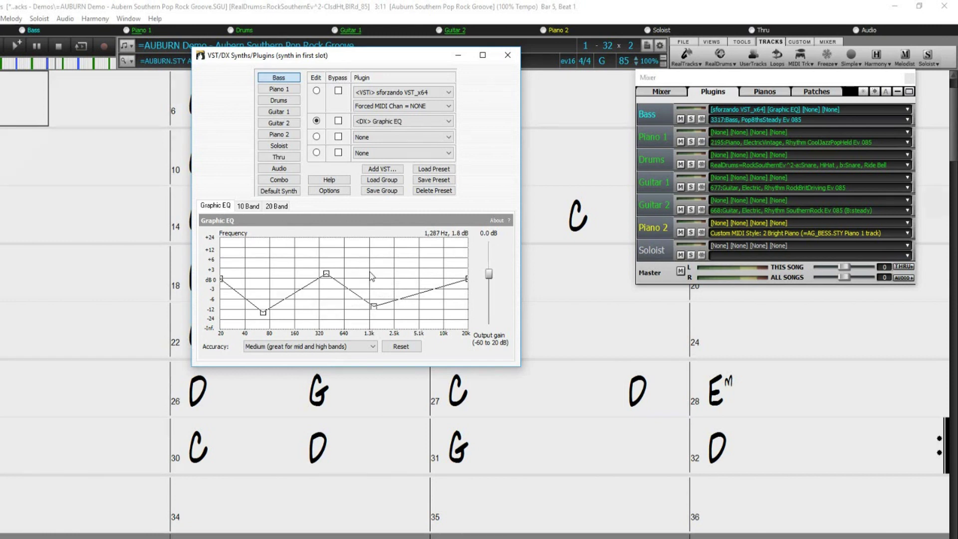
right_click(327, 274)
right_click(263, 312)
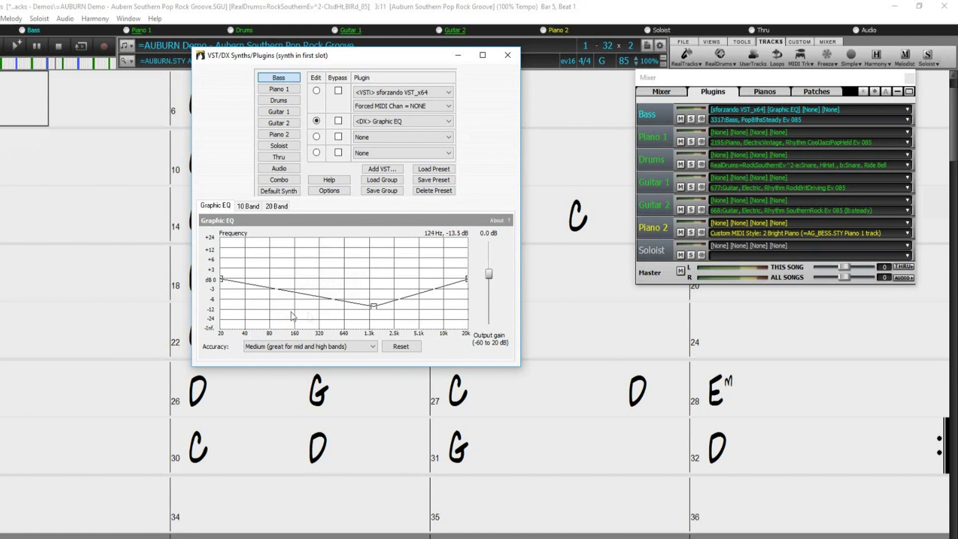
right_click(374, 309)
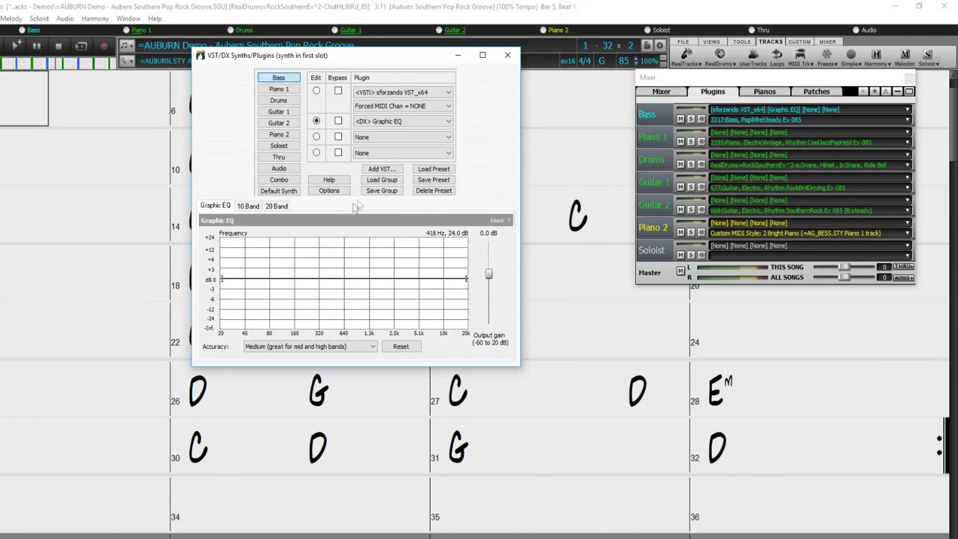
- Replace the Graphic EQ in the second slot with TAL-Chorus-LX-64.dll via Add VST Plugin
left_click(449, 121)
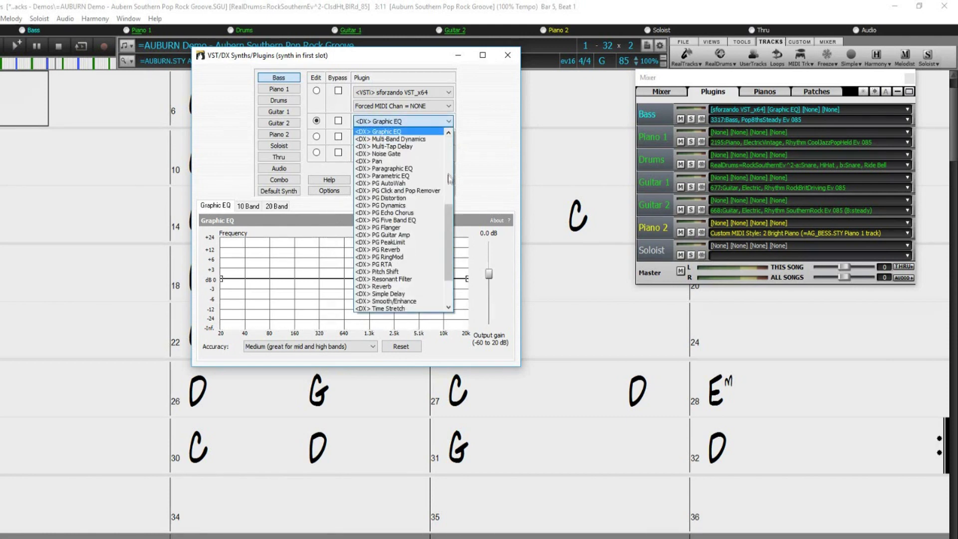
left_click_drag(452, 211, 453, 238)
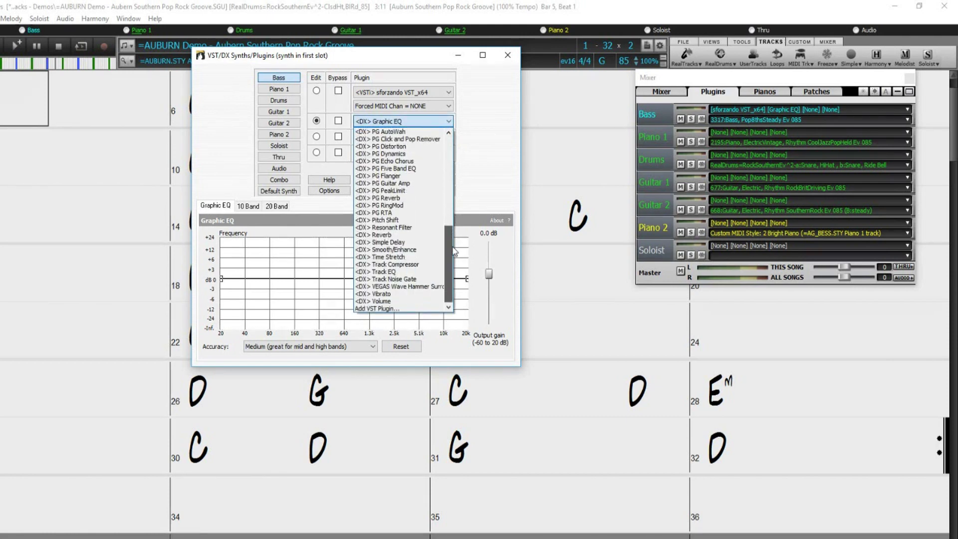
left_click(397, 310)
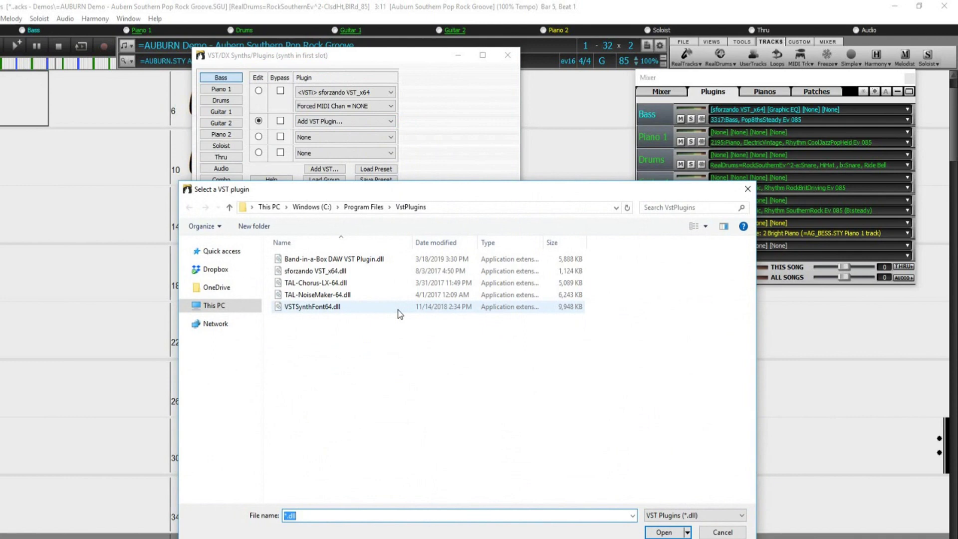
left_click(324, 283)
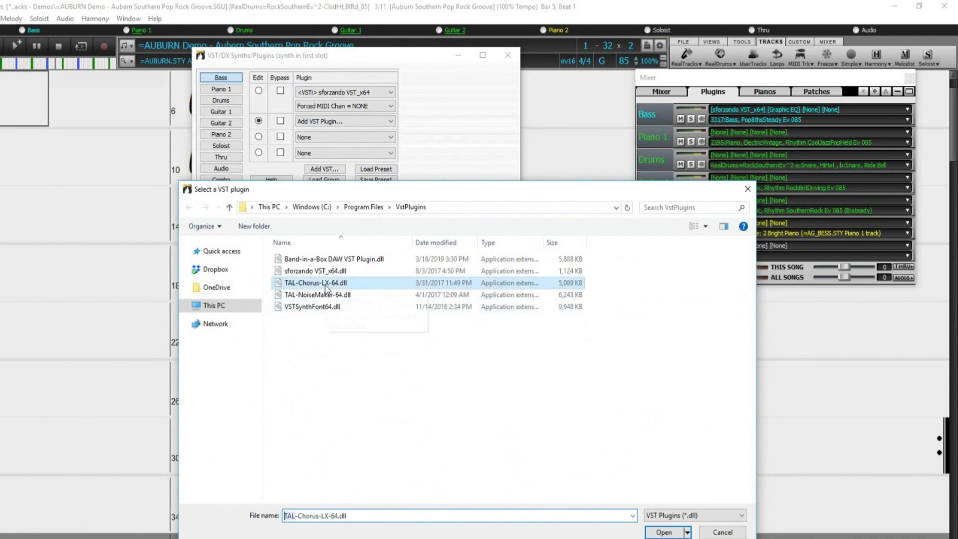
left_click(659, 533)
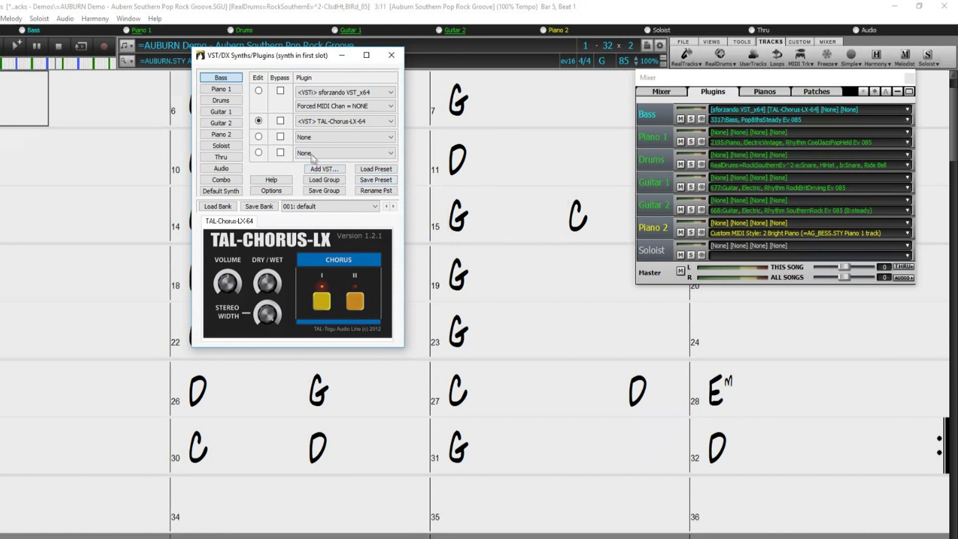
- Uncheck Bypass on the TAL-Chorus-LX-64 effect and cancel the Save a VST Preset dialog
left_click(281, 120)
left_click(377, 181)
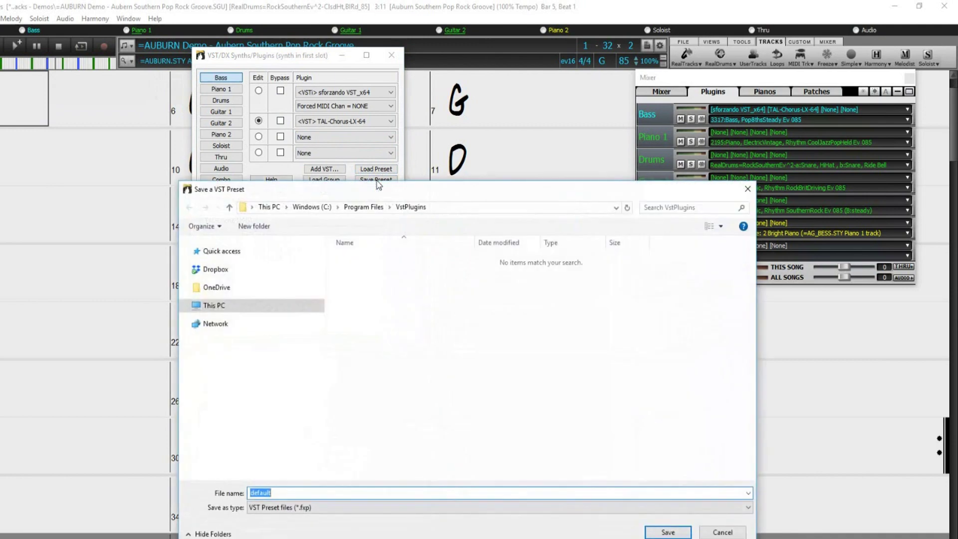
left_click(747, 189)
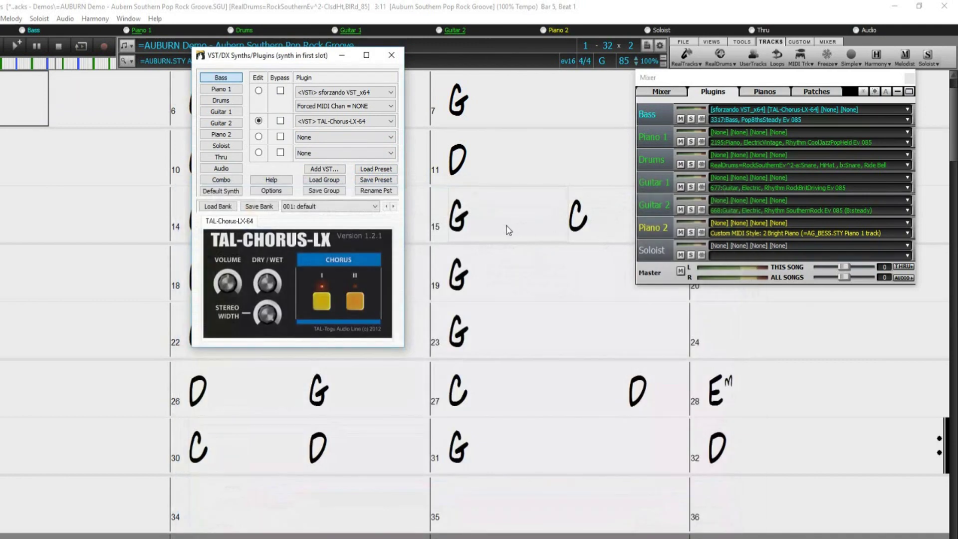